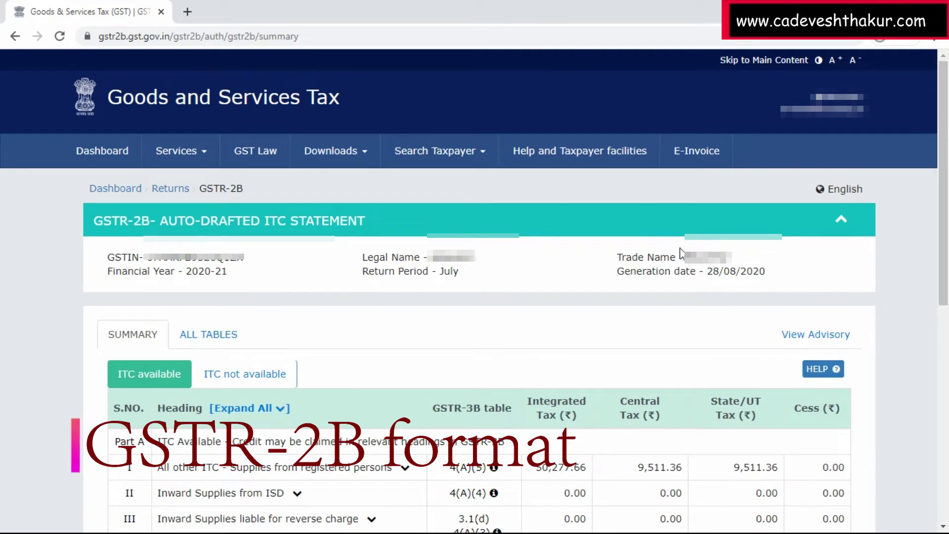
Switch to the GSTR-2B.xlsx workbook in Excel and examine the Case 1 period covered, from its start to its end
{"action": "scroll", "coordinate": [681, 253], "scroll_direction": "down", "scroll_amount": 4}
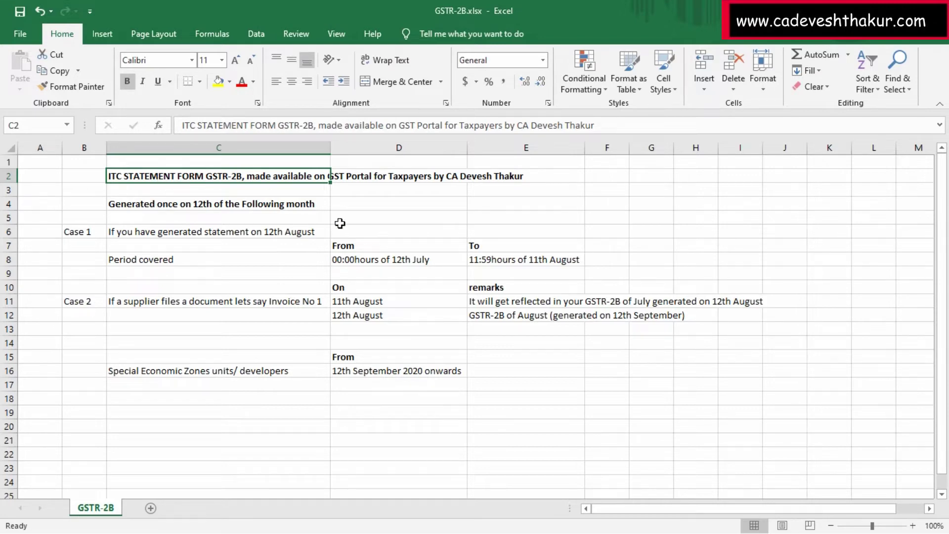
{"action": "left_click", "coordinate": [380, 263]}
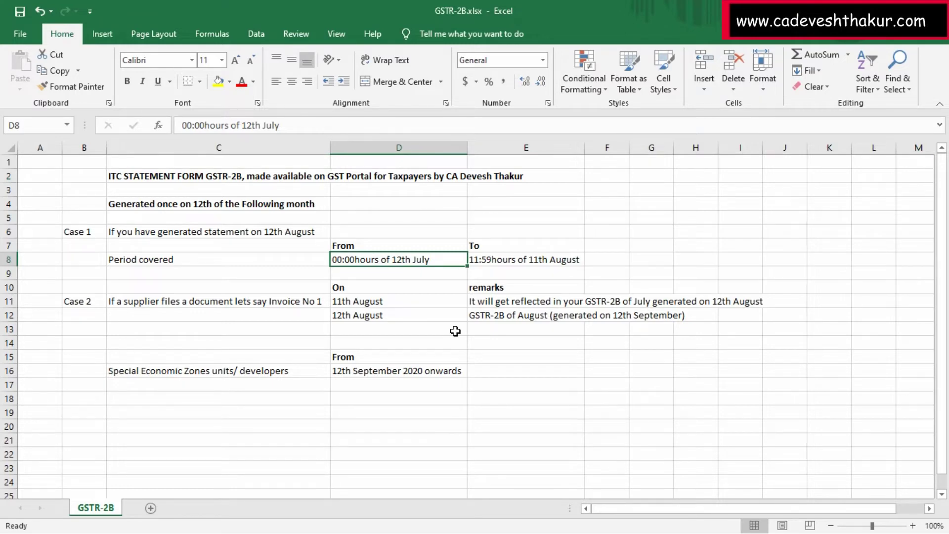
{"action": "left_click", "coordinate": [541, 262]}
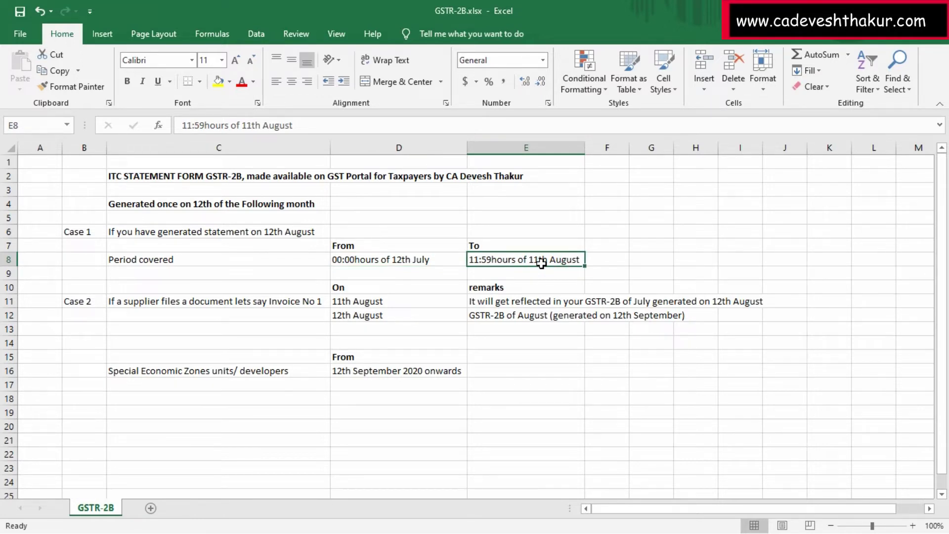
{"action": "left_click_drag", "start_coordinate": [436, 262], "coordinate": [497, 257]}
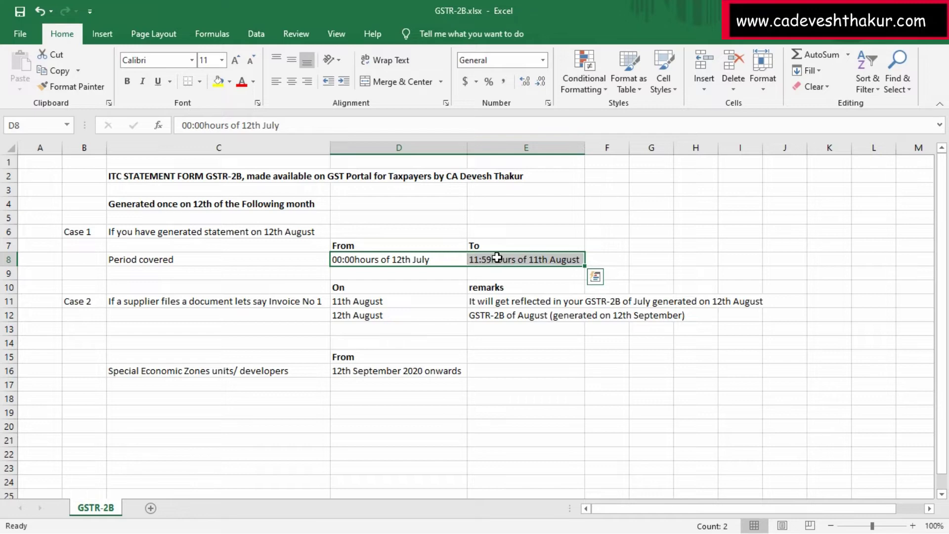
Examine the Case 2 supplier filing dates with their remarks, plus the start date for Special Economic Zones units/developers
{"action": "left_click", "coordinate": [247, 304]}
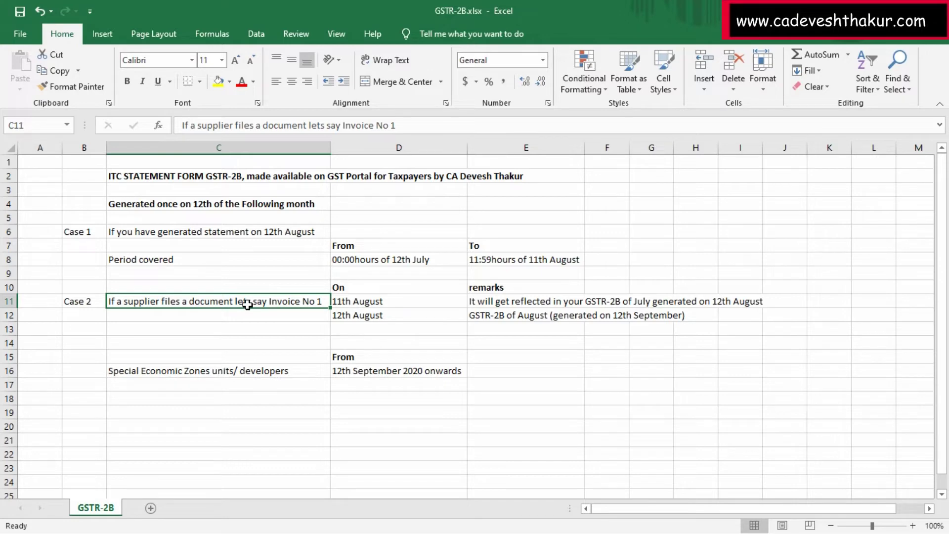
{"action": "left_click", "coordinate": [363, 301]}
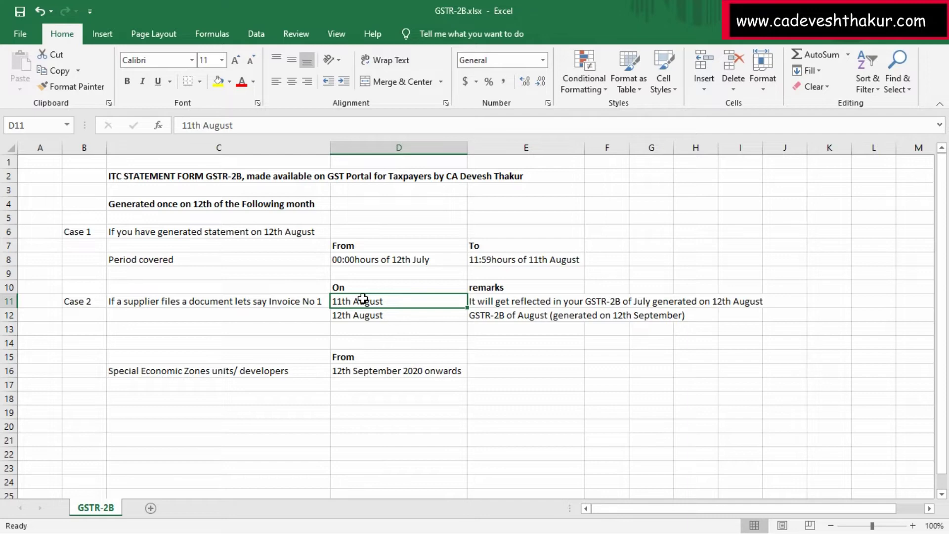
{"action": "left_click", "coordinate": [542, 303]}
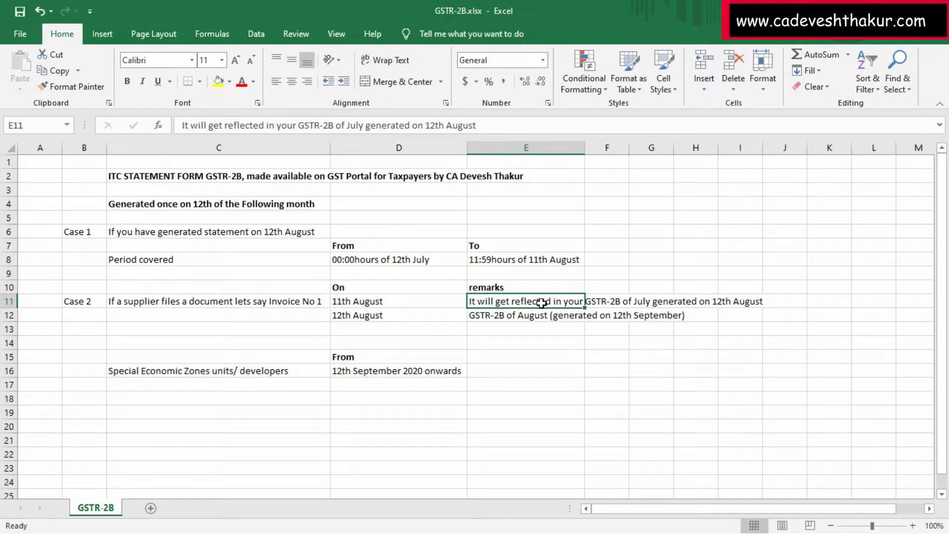
{"action": "left_click", "coordinate": [549, 314]}
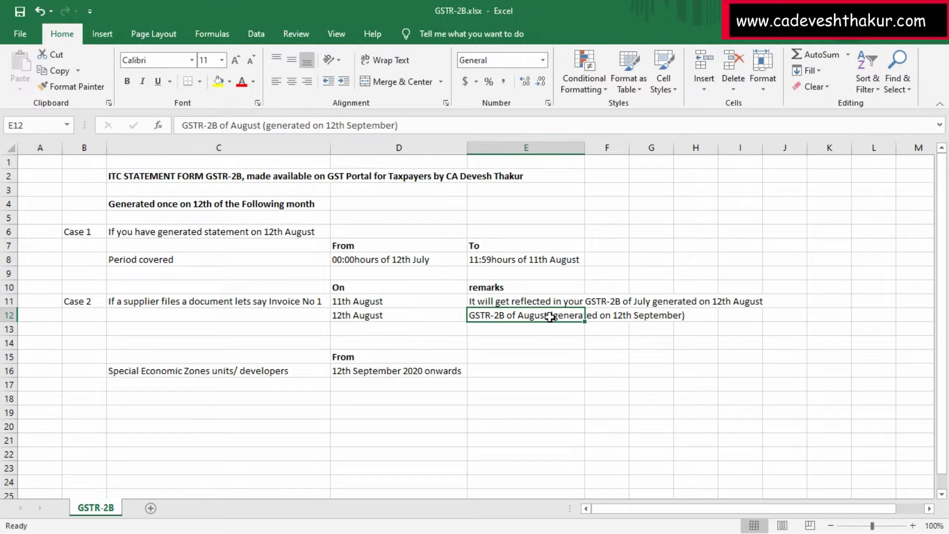
{"action": "left_click", "coordinate": [440, 374]}
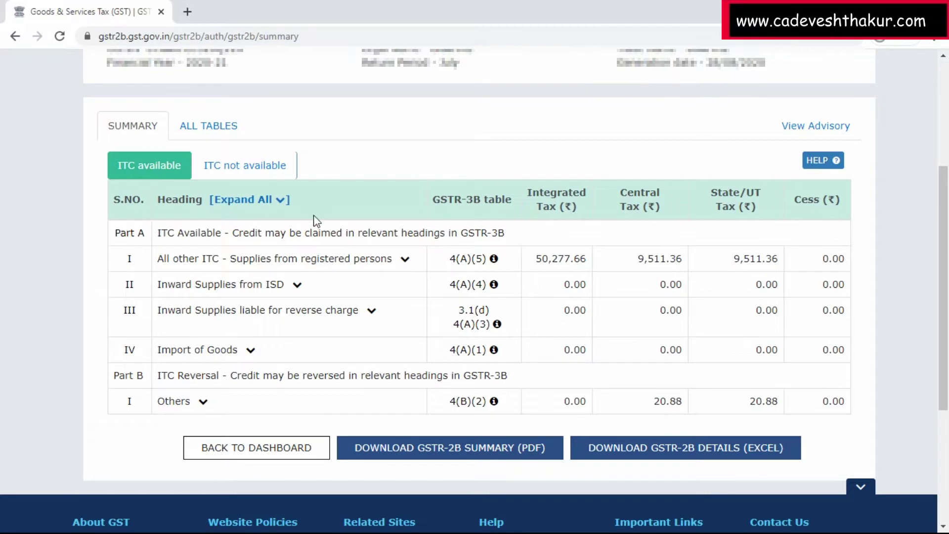
Switch to the GST portal and expand all headings of the GSTR-2B ITC available summary to review Part A
{"action": "left_click", "coordinate": [275, 203]}
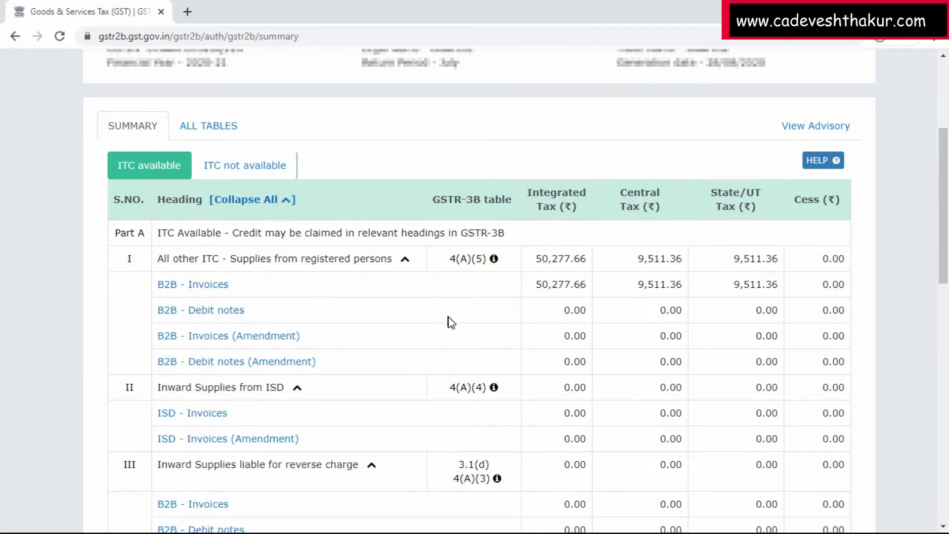
{"action": "scroll", "coordinate": [450, 323], "scroll_direction": "down", "scroll_amount": 1}
{"action": "scroll", "coordinate": [450, 323], "scroll_direction": "down", "scroll_amount": 1}
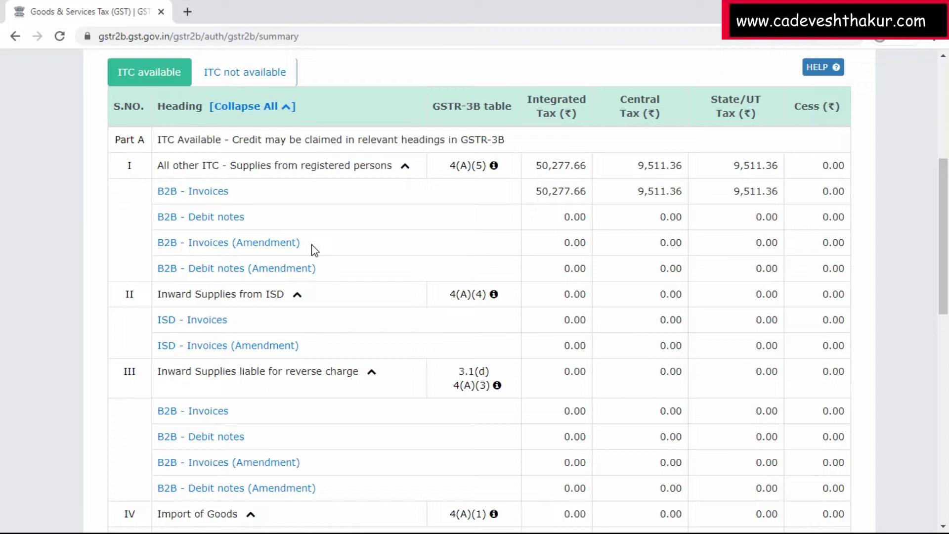
{"action": "scroll", "coordinate": [586, 235], "scroll_direction": "down", "scroll_amount": 2}
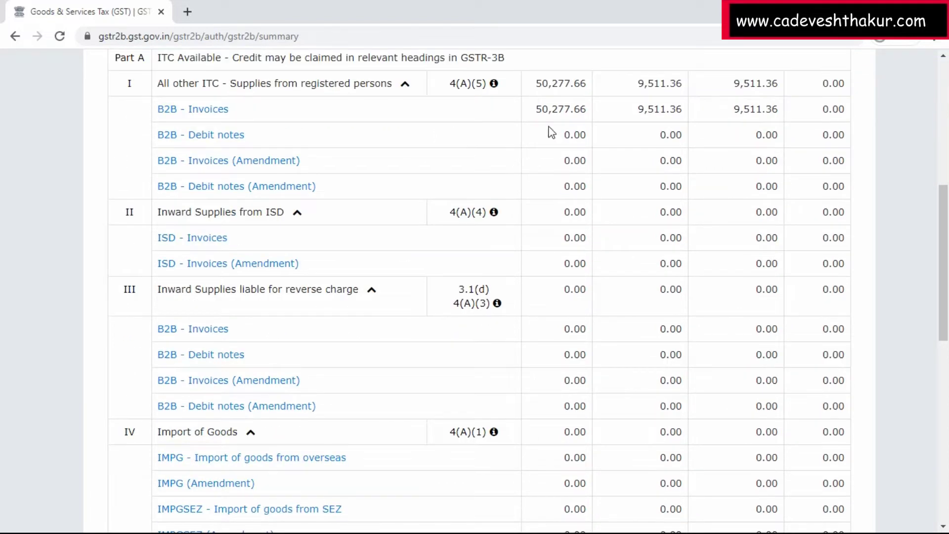
Read the GSTR-3B table notes for Part A headings I to IV and the Part B Others heading under ITC available
{"action": "mouse_move", "coordinate": [497, 88]}
{"action": "mouse_move", "coordinate": [495, 85]}
{"action": "mouse_move", "coordinate": [494, 213]}
{"action": "scroll", "coordinate": [686, 425], "scroll_direction": "down", "scroll_amount": 2}
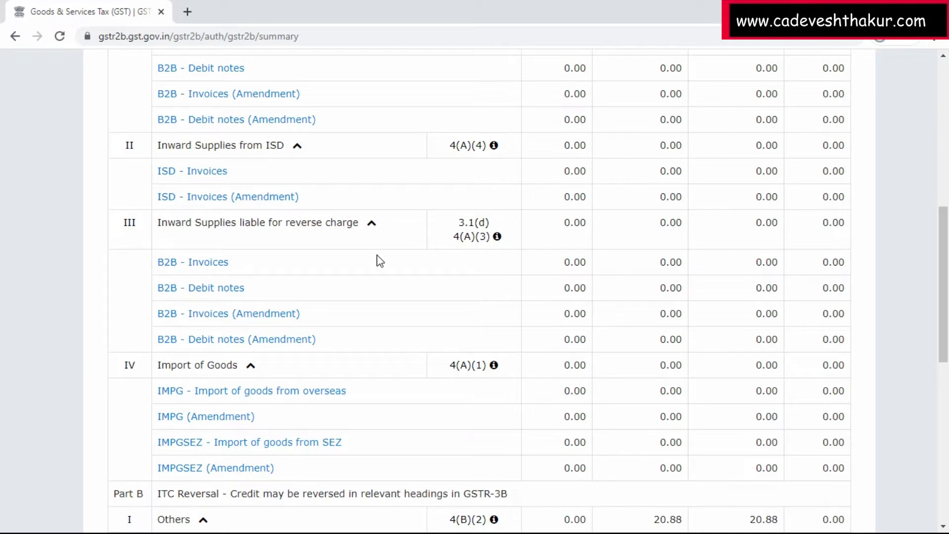
{"action": "mouse_move", "coordinate": [498, 236]}
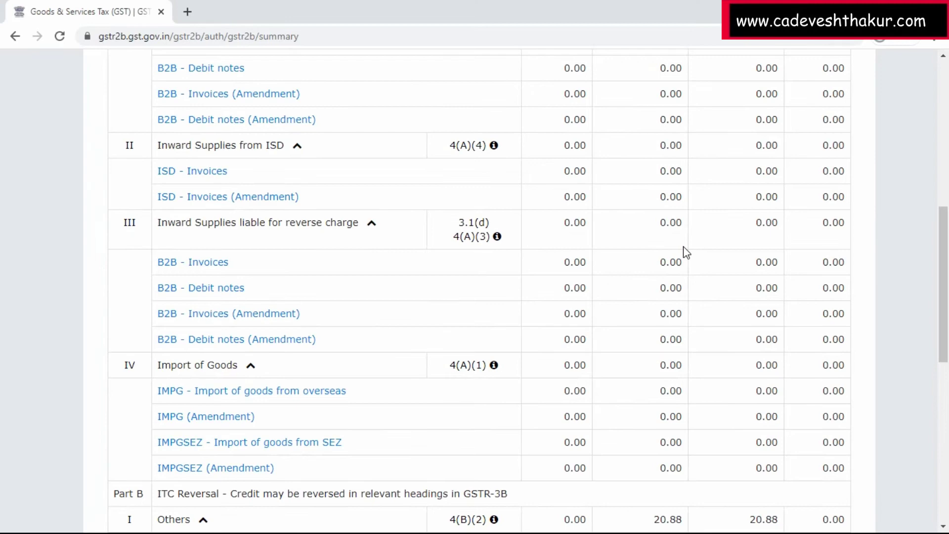
{"action": "scroll", "coordinate": [686, 252], "scroll_direction": "down", "scroll_amount": 3}
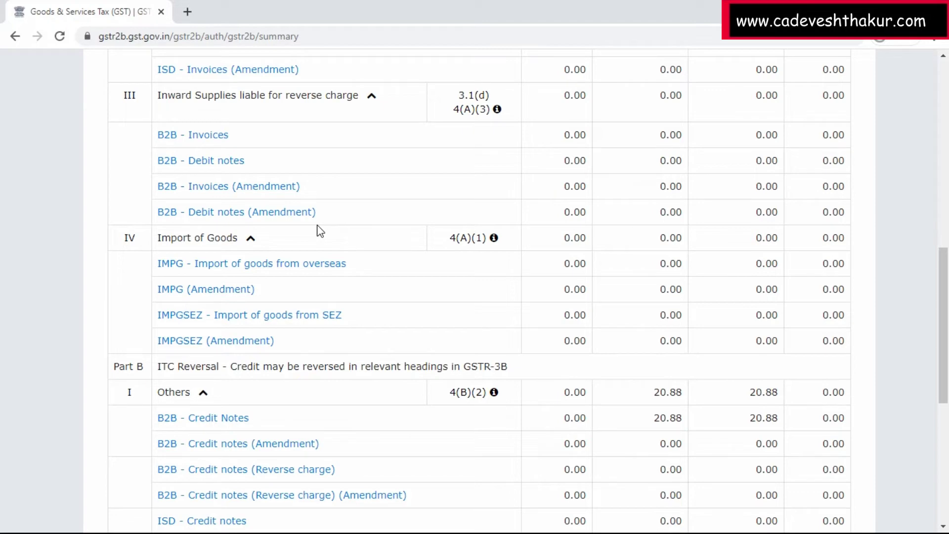
{"action": "mouse_move", "coordinate": [495, 238]}
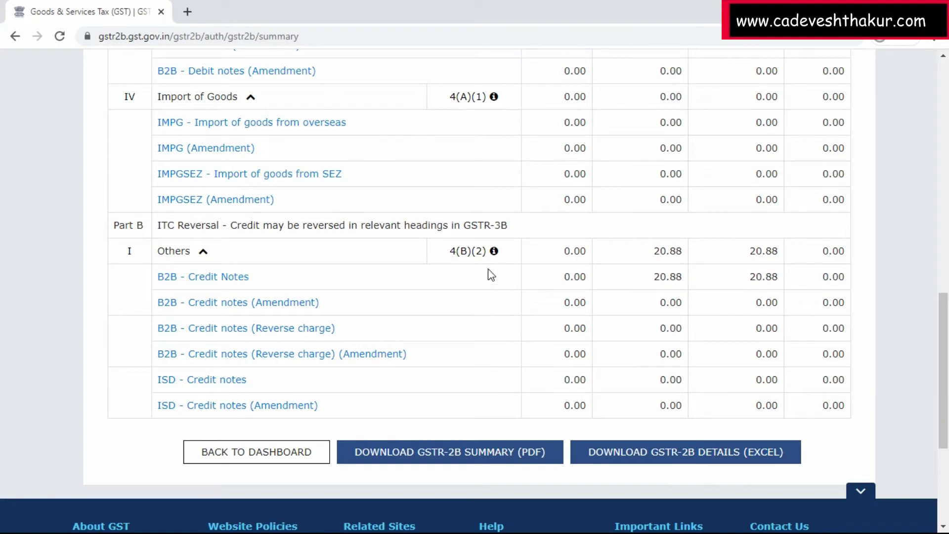
{"action": "mouse_move", "coordinate": [494, 251]}
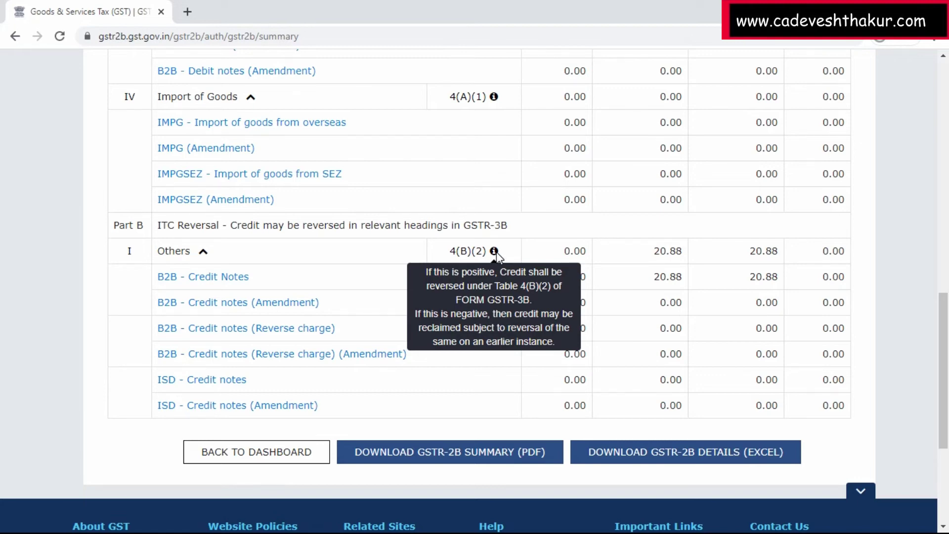
Show the ITC not available summary and expand all its headings to review Parts A and B
{"action": "scroll", "coordinate": [497, 254], "scroll_direction": "up", "scroll_amount": 8}
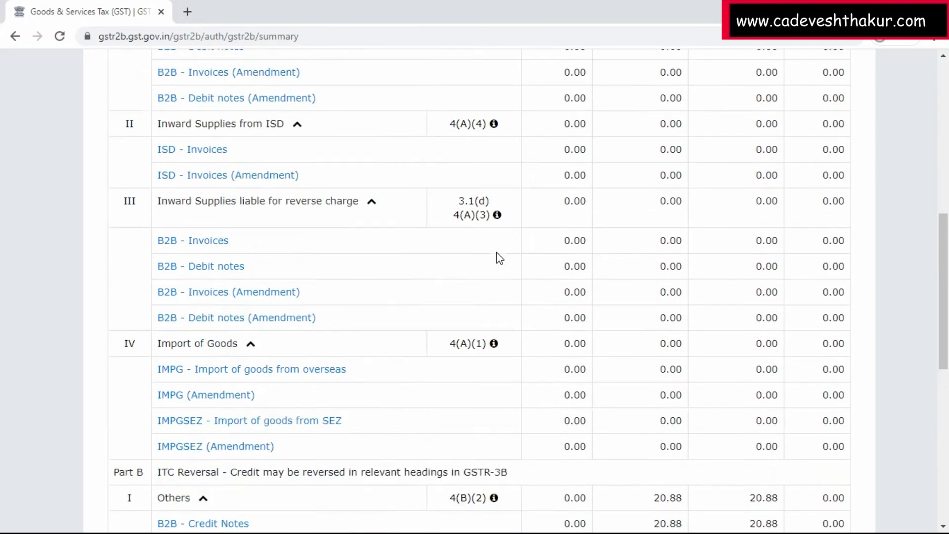
{"action": "scroll", "coordinate": [496, 252], "scroll_direction": "up", "scroll_amount": 1}
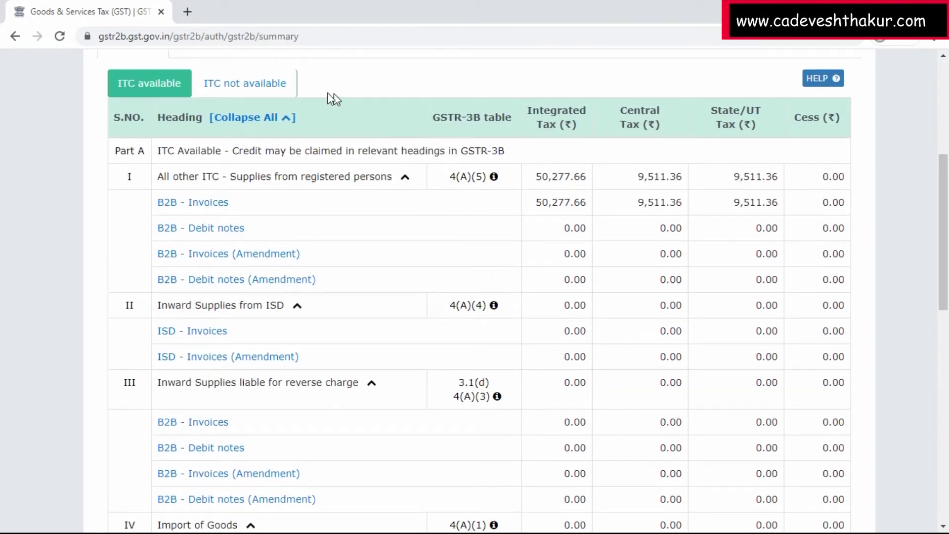
{"action": "left_click", "coordinate": [236, 81]}
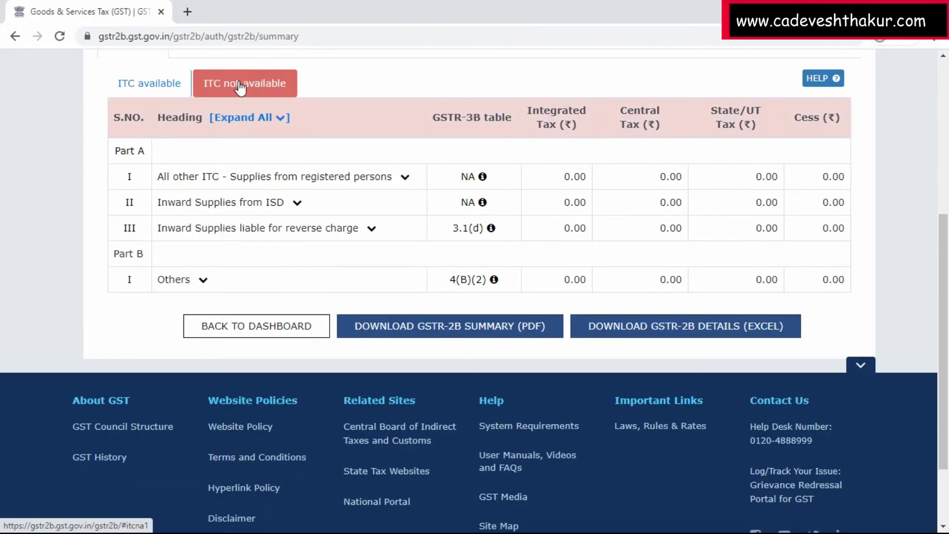
{"action": "left_click", "coordinate": [247, 121]}
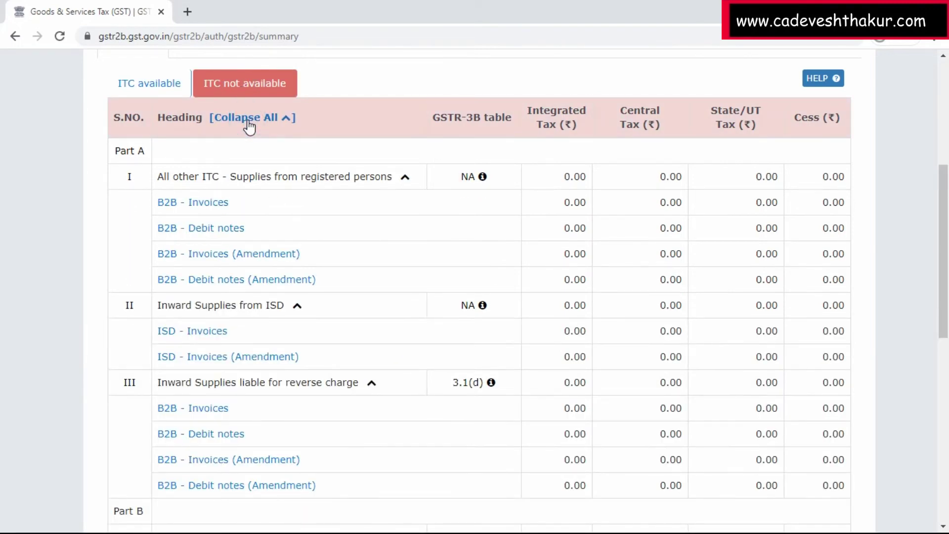
{"action": "scroll", "coordinate": [248, 127], "scroll_direction": "down", "scroll_amount": 1}
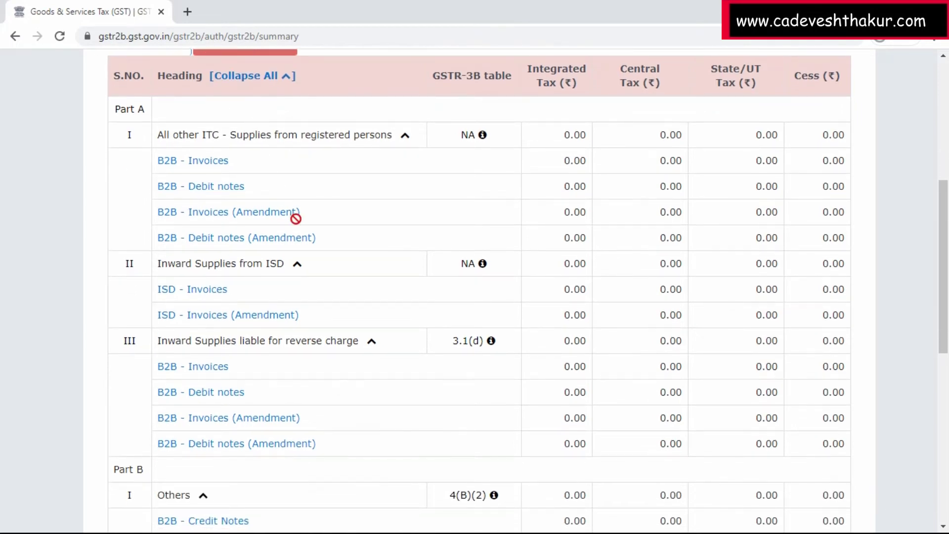
{"action": "scroll", "coordinate": [324, 285], "scroll_direction": "down", "scroll_amount": 2}
{"action": "scroll", "coordinate": [324, 286], "scroll_direction": "down", "scroll_amount": 1}
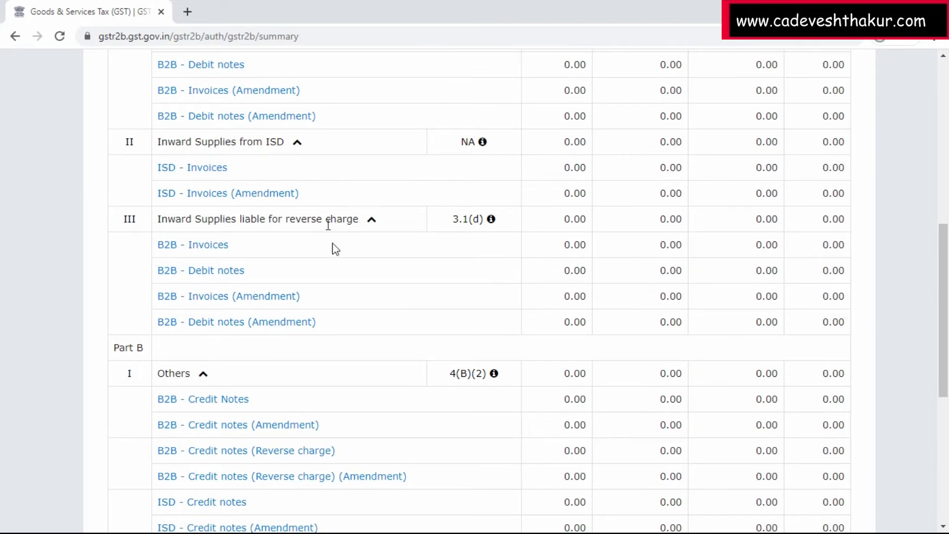
Read the GSTR-3B table notes for Part A headings I to III and Part B Others under ITC not available
{"action": "scroll", "coordinate": [366, 318], "scroll_direction": "up", "scroll_amount": 2}
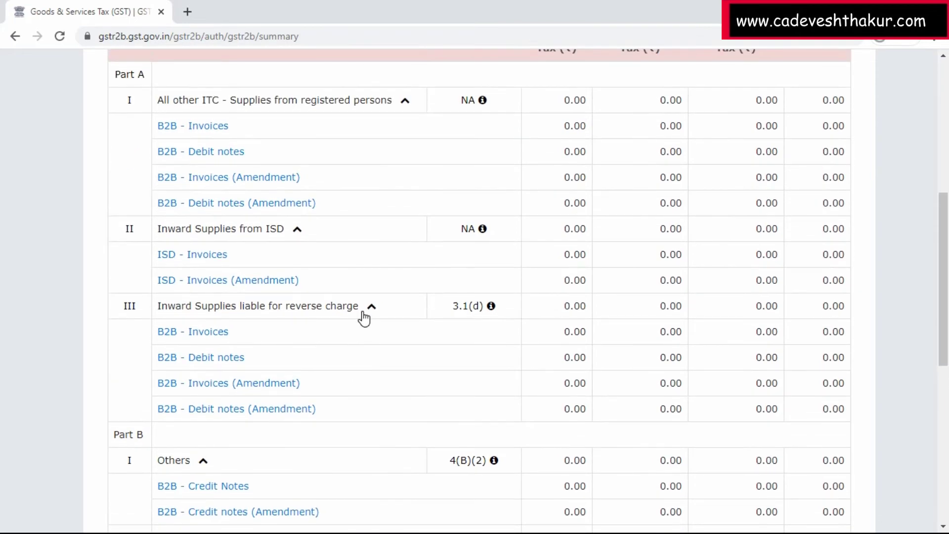
{"action": "scroll", "coordinate": [365, 319], "scroll_direction": "up", "scroll_amount": 1}
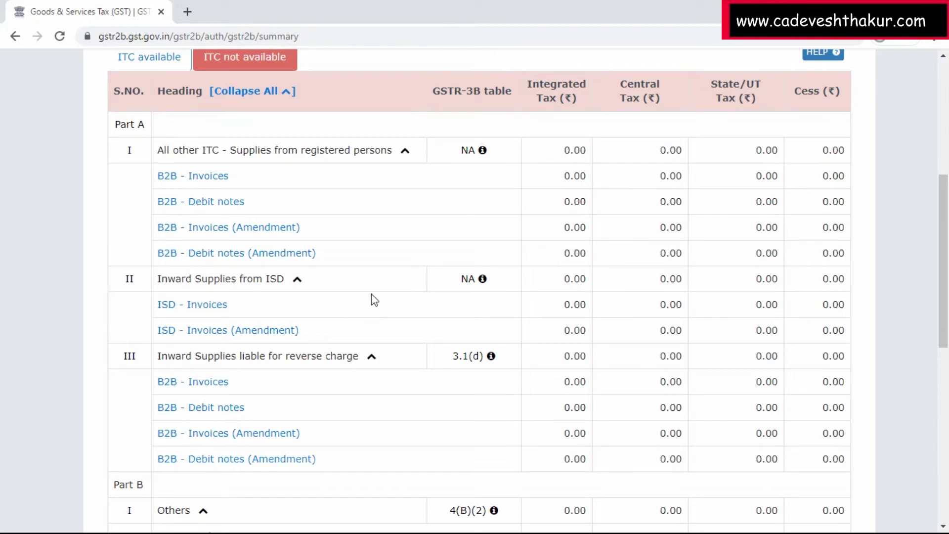
{"action": "mouse_move", "coordinate": [484, 152]}
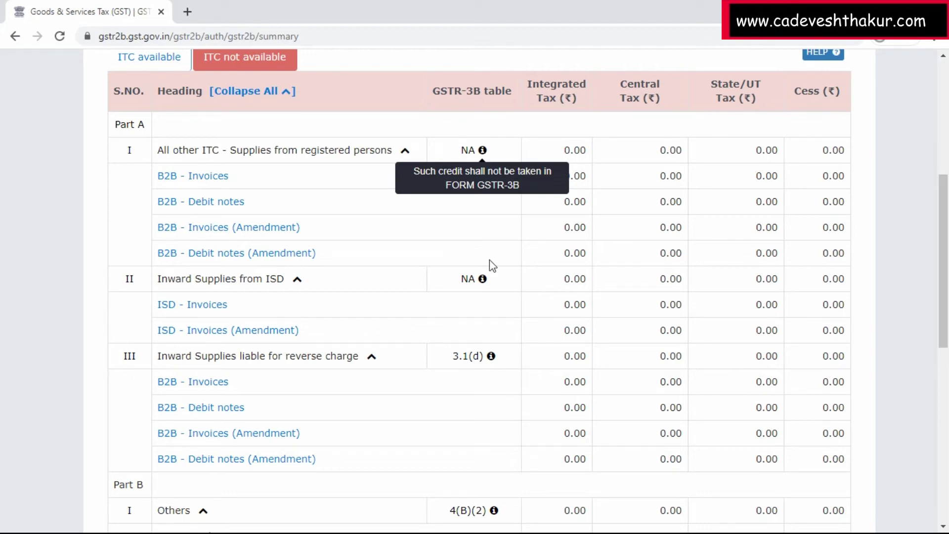
{"action": "mouse_move", "coordinate": [484, 283]}
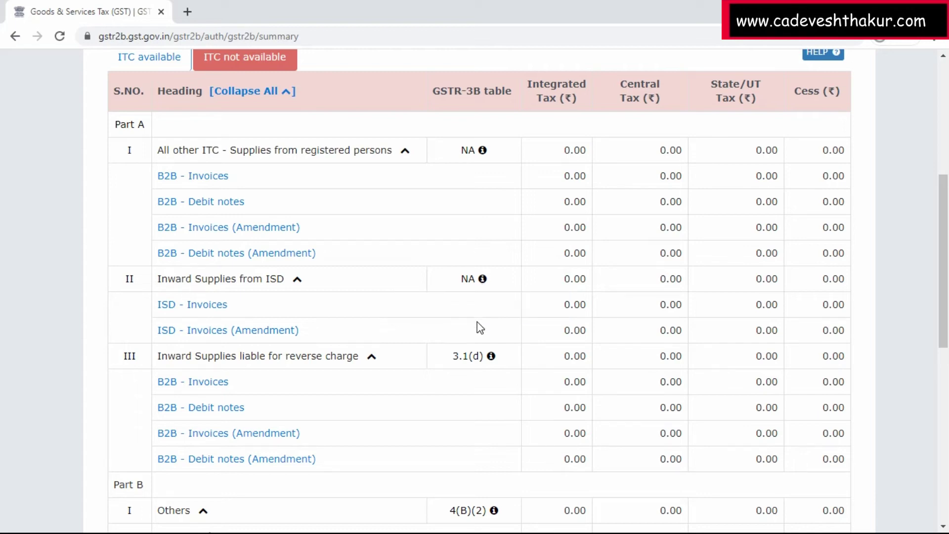
{"action": "mouse_move", "coordinate": [491, 358]}
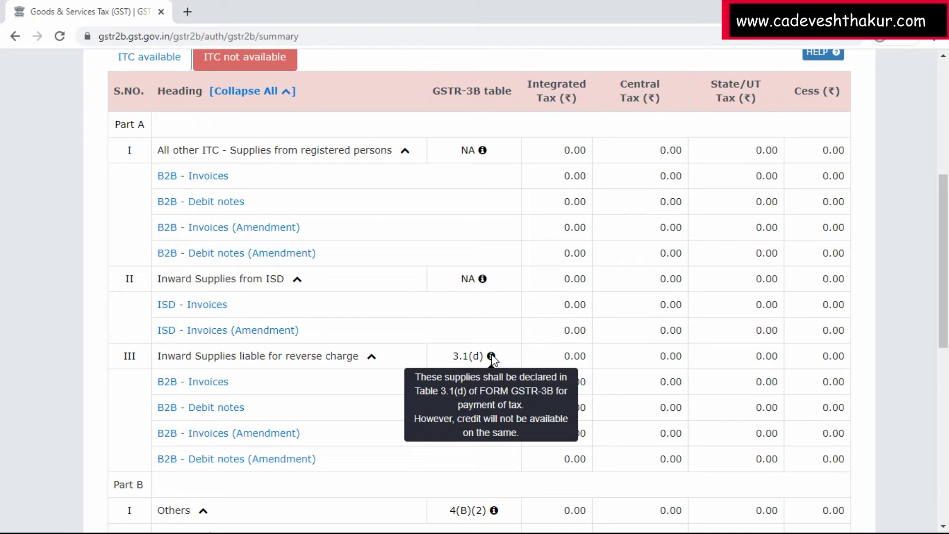
{"action": "scroll", "coordinate": [491, 354], "scroll_direction": "down", "scroll_amount": 3}
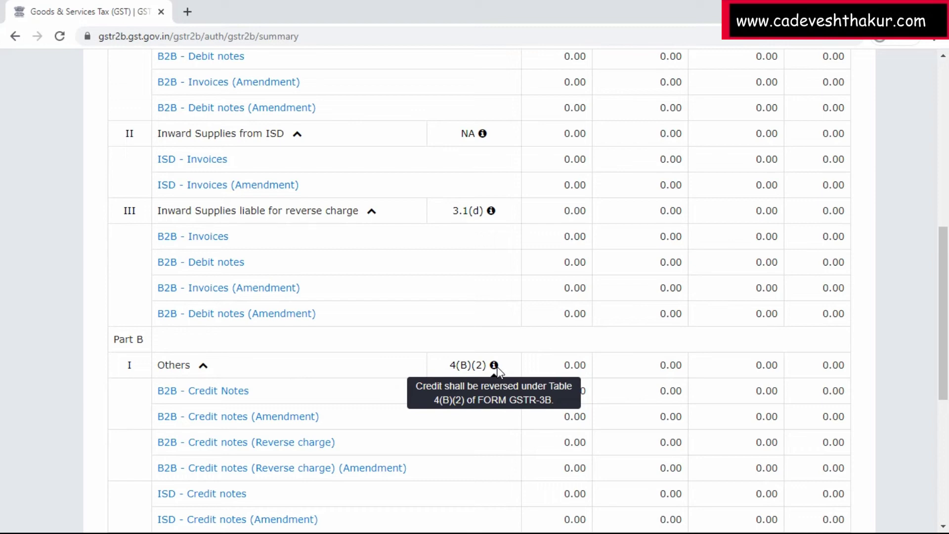
Open all tables and examine the document details of taxable B2B inward supplies, including the columns beyond place of supply
{"action": "scroll", "coordinate": [497, 366], "scroll_direction": "up", "scroll_amount": 3}
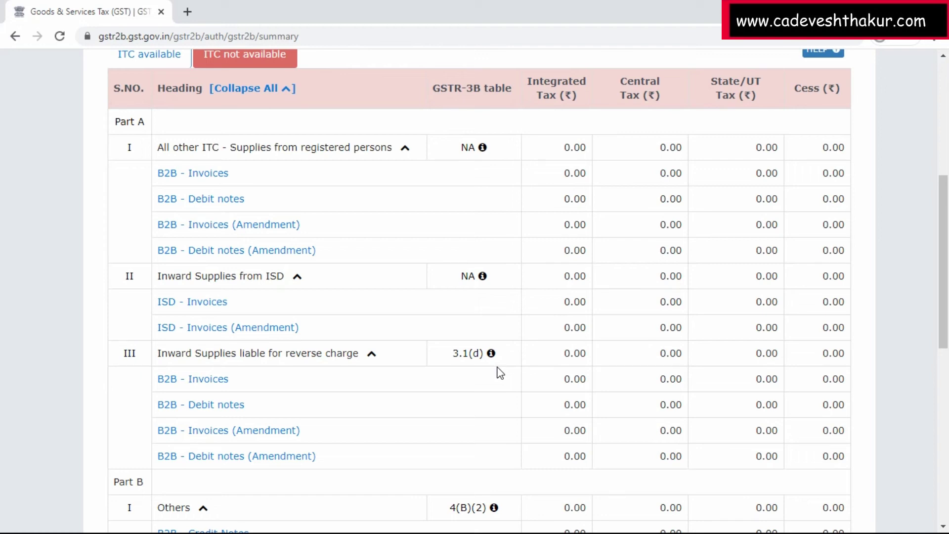
{"action": "scroll", "coordinate": [499, 372], "scroll_direction": "up", "scroll_amount": 1}
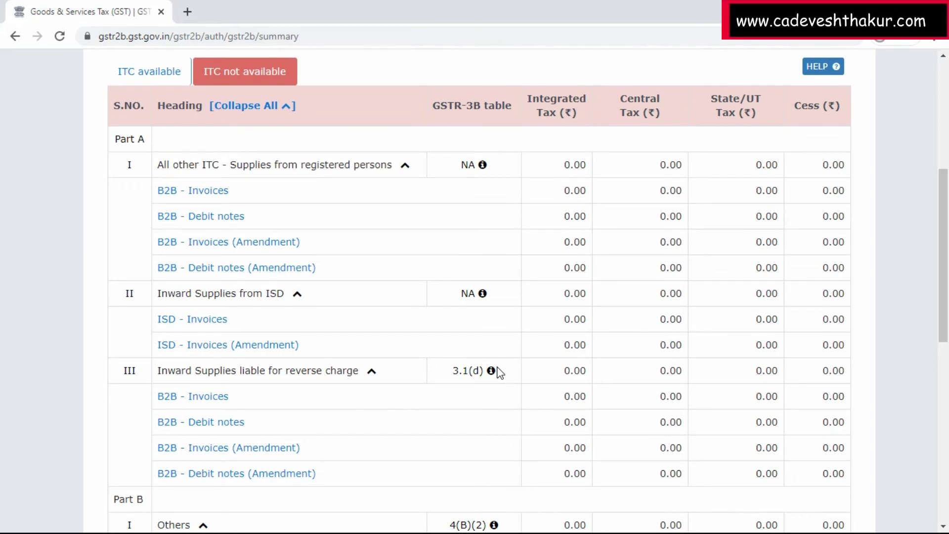
{"action": "scroll", "coordinate": [499, 372], "scroll_direction": "up", "scroll_amount": 2}
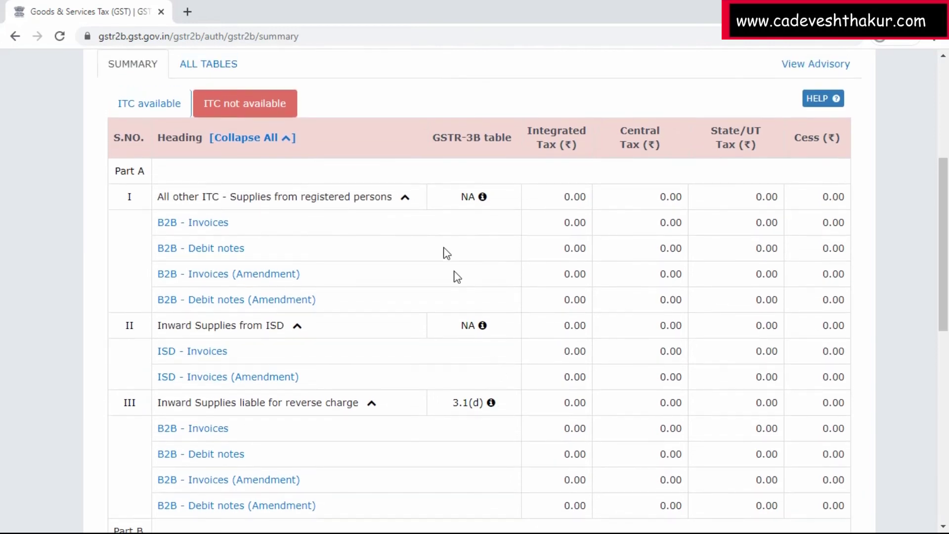
{"action": "left_click", "coordinate": [220, 67]}
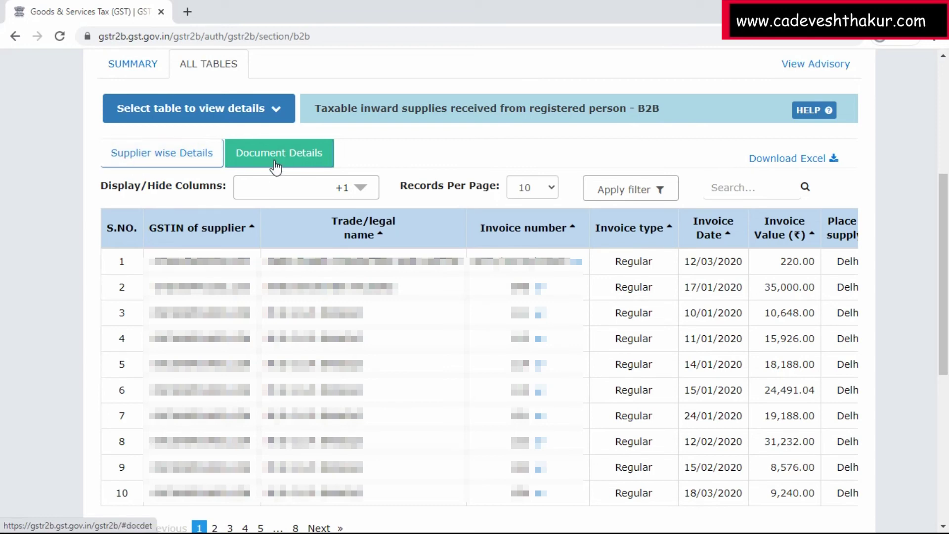
{"action": "scroll", "coordinate": [409, 343], "scroll_direction": "down", "scroll_amount": 1}
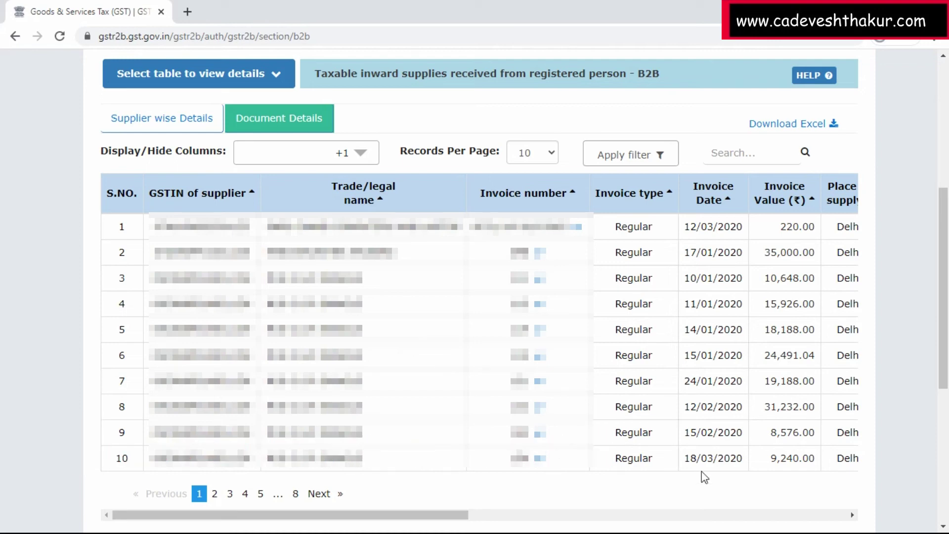
{"action": "left_click", "coordinate": [852, 515]}
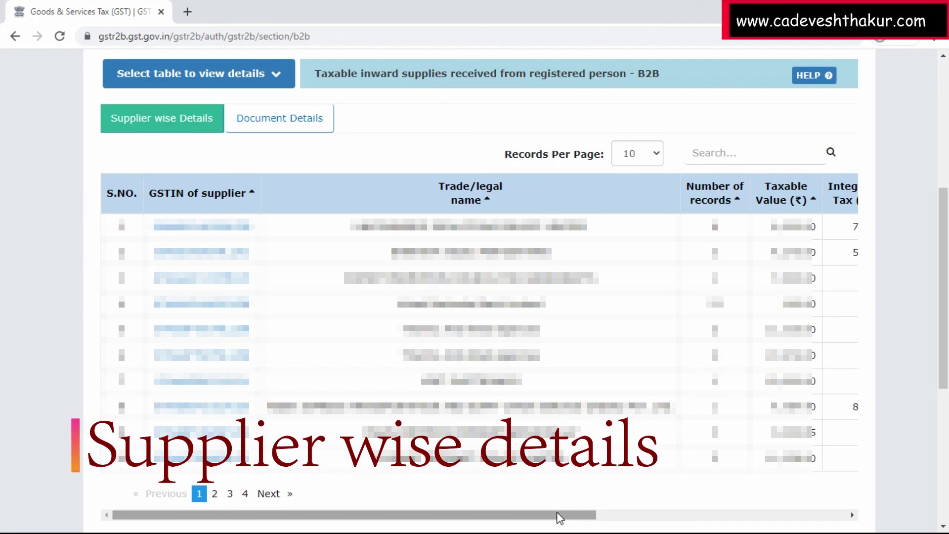
Examine the tax amounts, GSTR-1/5 periods and filing dates in the supplier wise B2B details, and return to the GSTR-2B summary
{"action": "left_click_drag", "start_coordinate": [559, 518], "coordinate": [812, 519]}
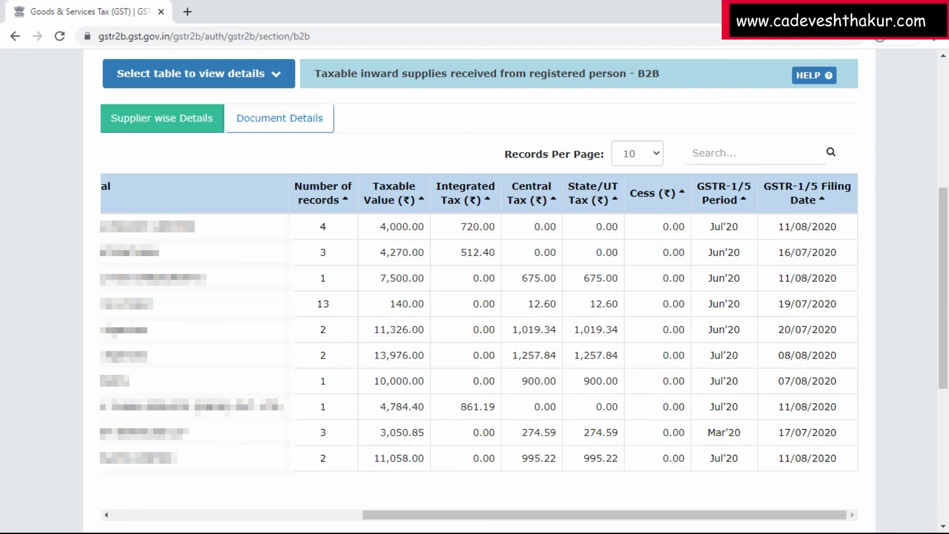
{"action": "key", "text": "alt+Left"}
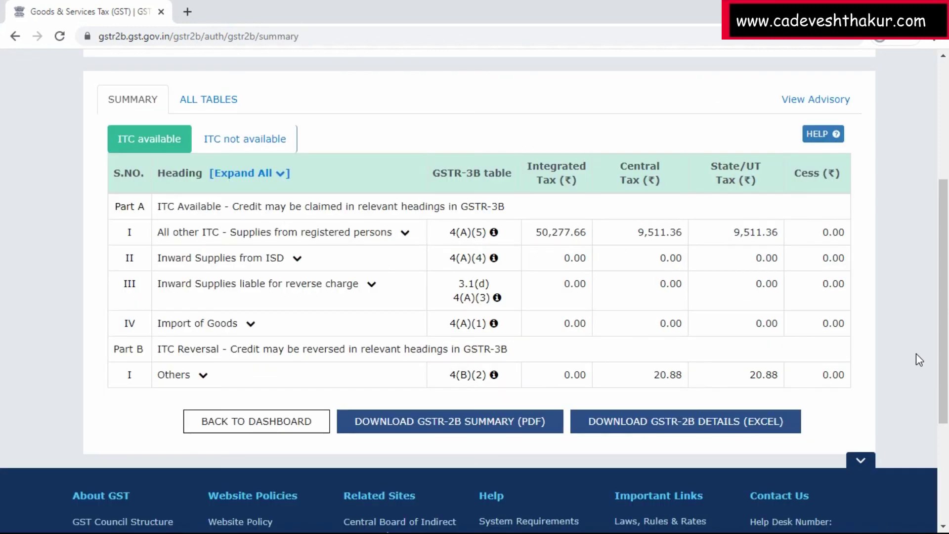